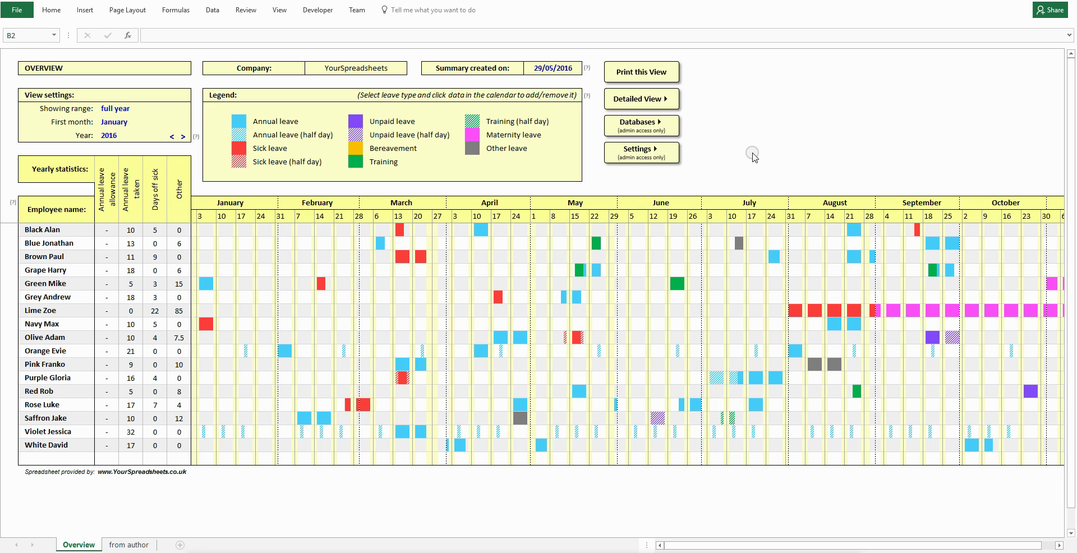
Narrow the calendar's showing range to three months, then one month, and check January 4's daily total.
{"action": "left_click", "coordinate": [139, 108]}
{"action": "left_click", "coordinate": [140, 109]}
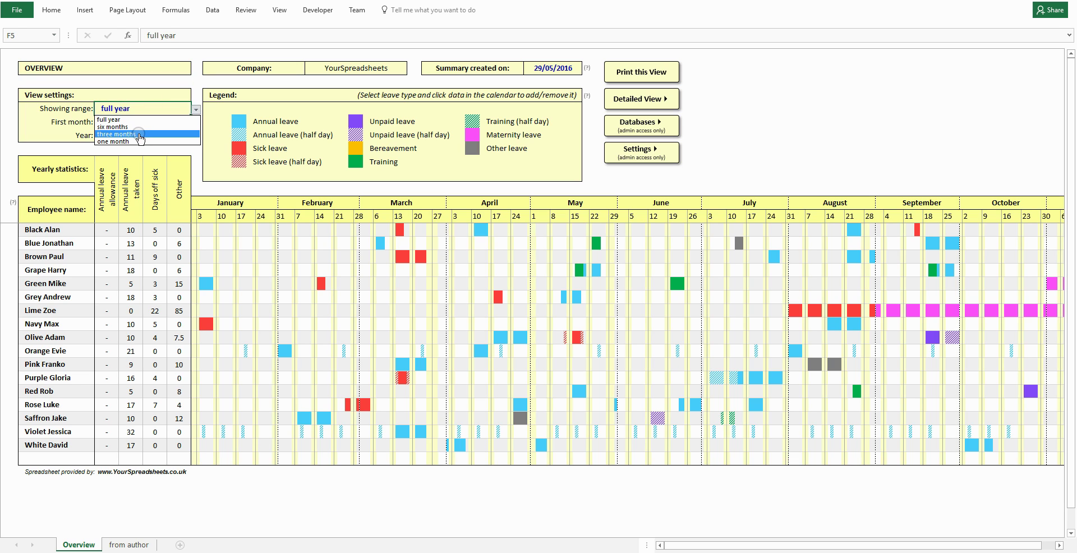
{"action": "left_click", "coordinate": [139, 135]}
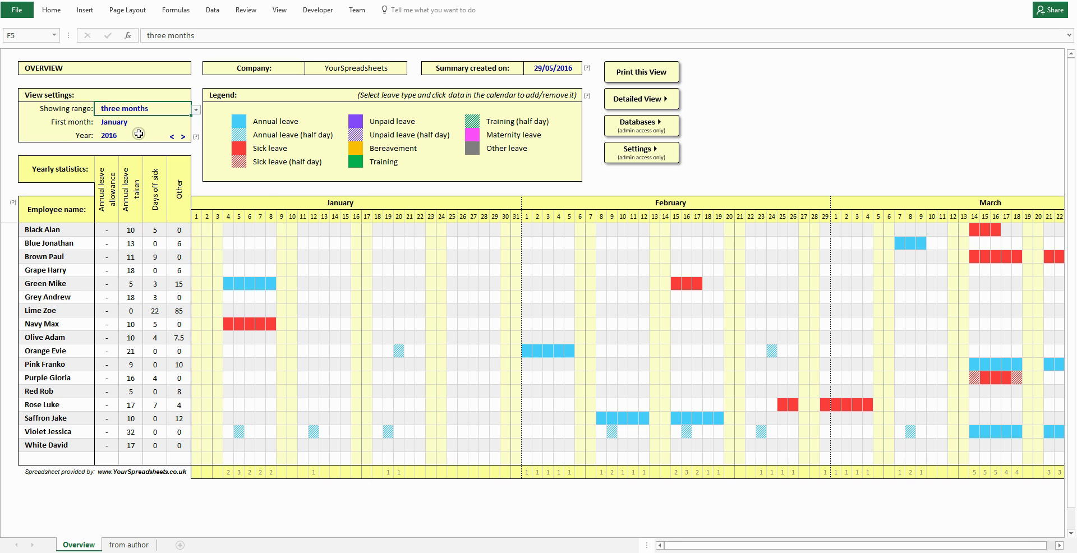
{"action": "key", "text": "alt+Down"}
{"action": "left_click", "coordinate": [139, 142]}
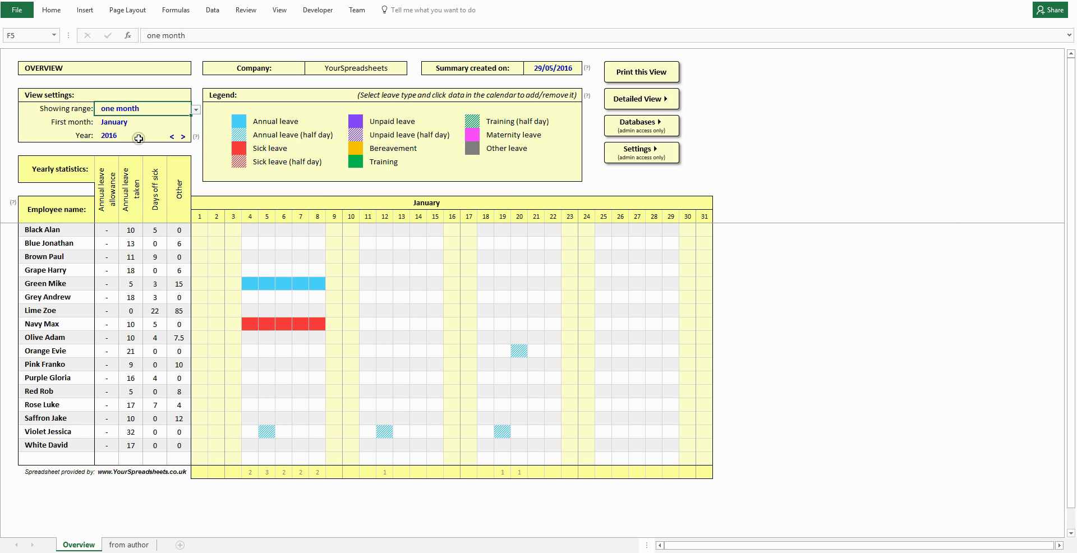
{"action": "left_click", "coordinate": [254, 471]}
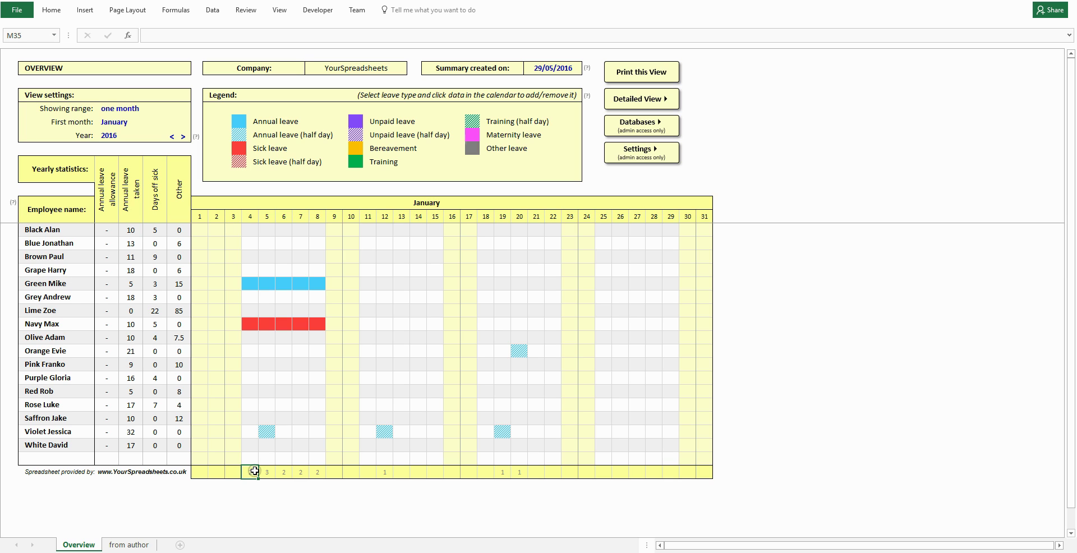
Restore the full-year calendar view, step forward to 2017, then back to 2016.
{"action": "left_click", "coordinate": [178, 109]}
{"action": "left_click", "coordinate": [197, 109]}
{"action": "left_click", "coordinate": [179, 123]}
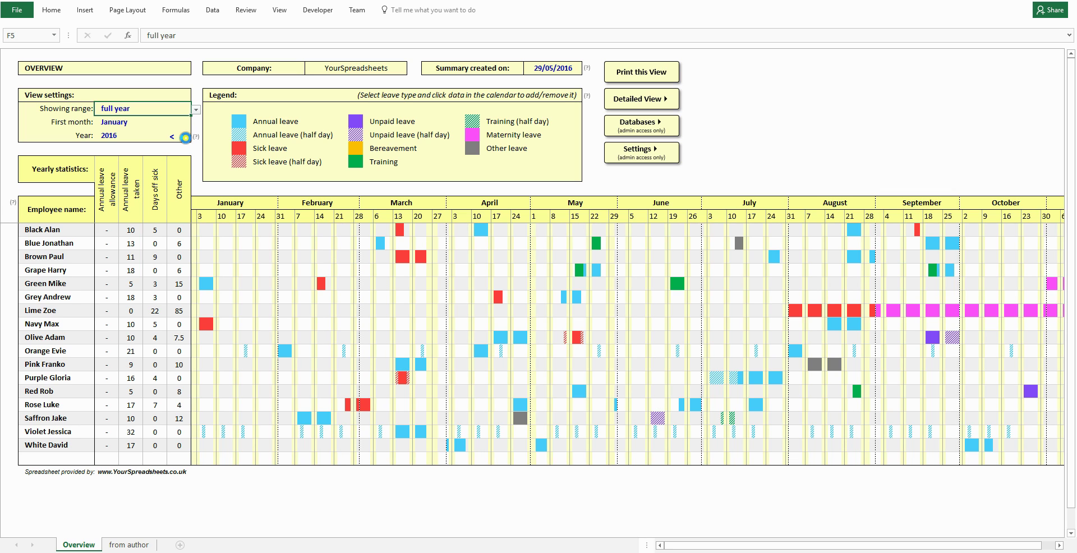
{"action": "left_click", "coordinate": [183, 137]}
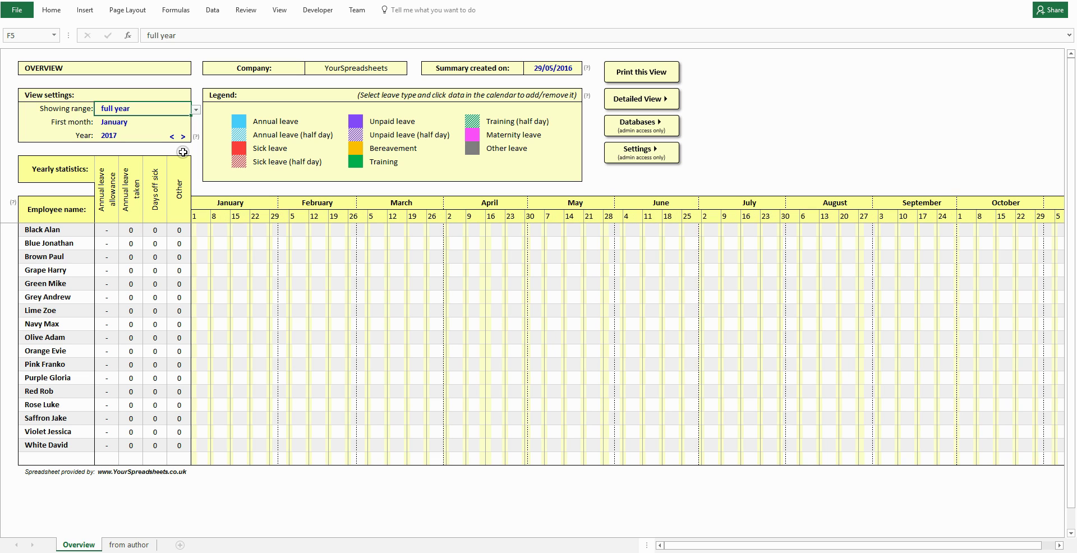
{"action": "left_click", "coordinate": [171, 137]}
{"action": "left_click", "coordinate": [171, 137]}
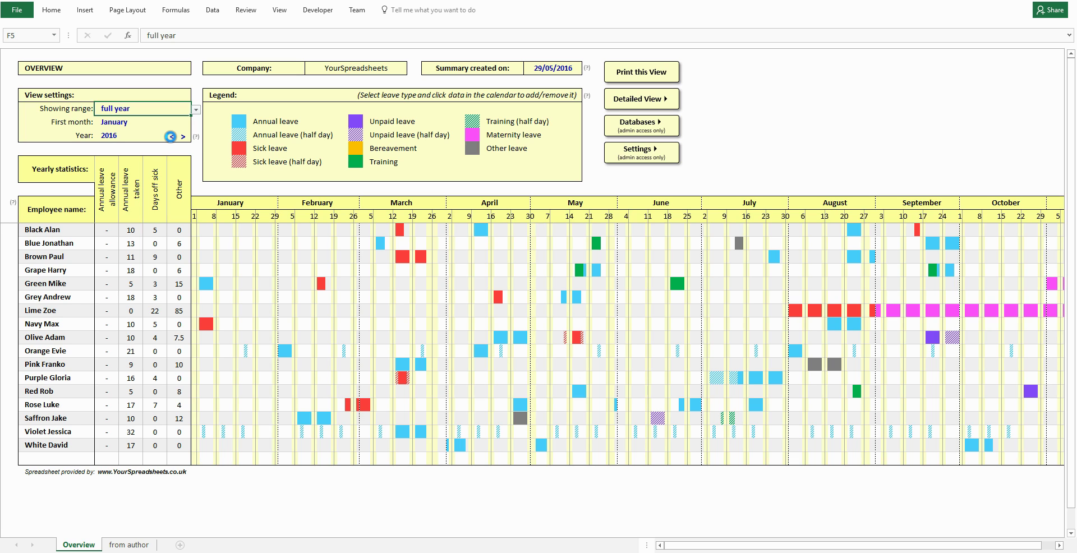
{"action": "left_click", "coordinate": [170, 137]}
Select an employee's name and toggle the highlight of their row across the calendar.
{"action": "left_click", "coordinate": [59, 282]}
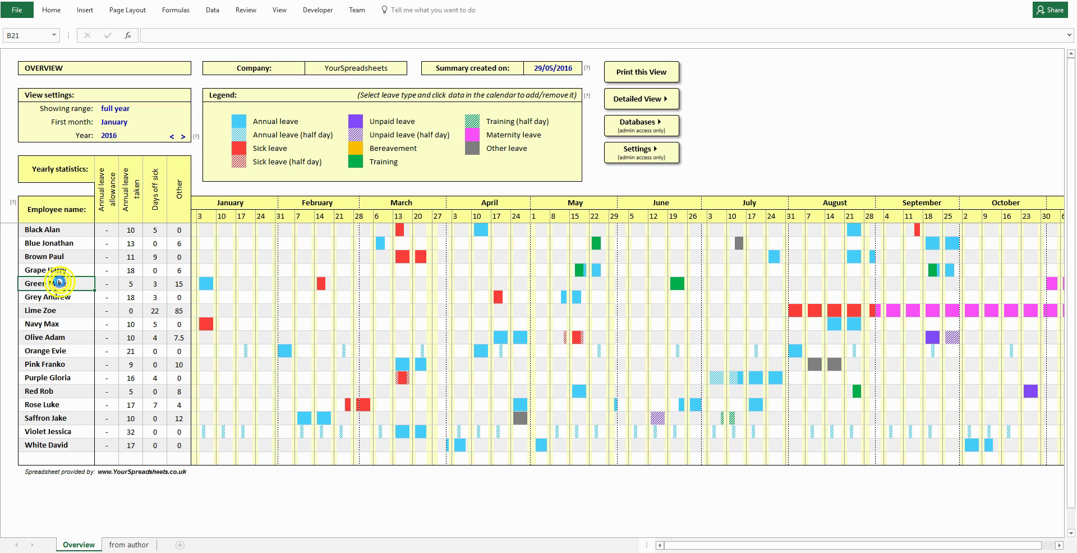
{"action": "left_click", "coordinate": [10, 287]}
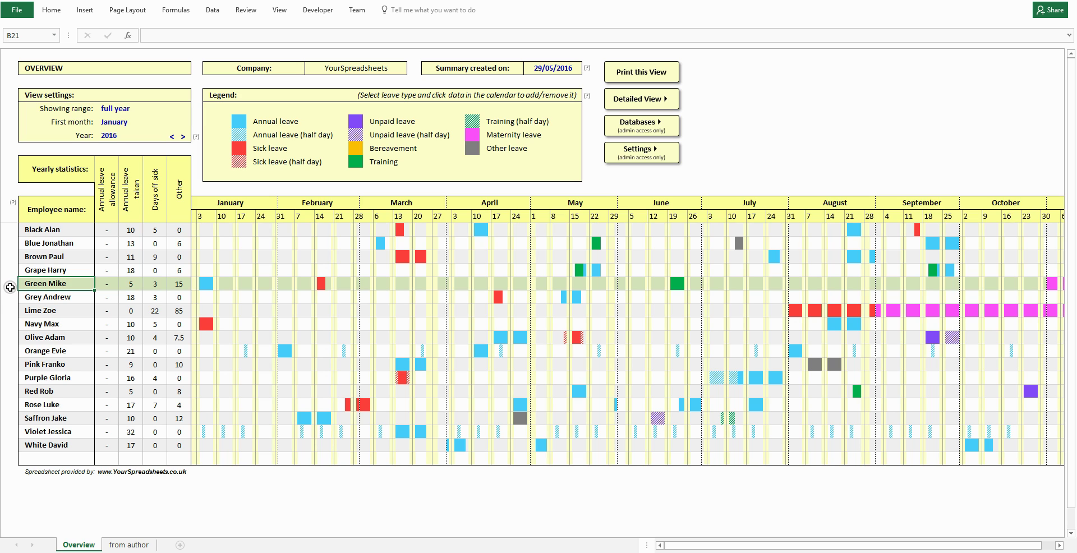
{"action": "left_click", "coordinate": [10, 287]}
{"action": "left_click", "coordinate": [38, 285]}
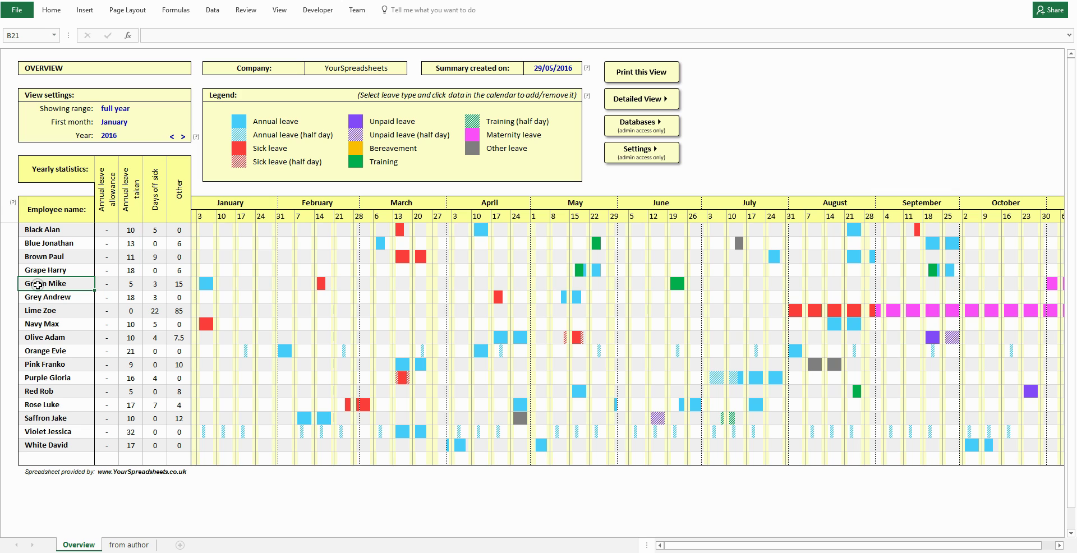
In Detailed View, try marking 14 June as half-day leave, dismiss the admin warning, then open Databases.
{"action": "left_click", "coordinate": [635, 104]}
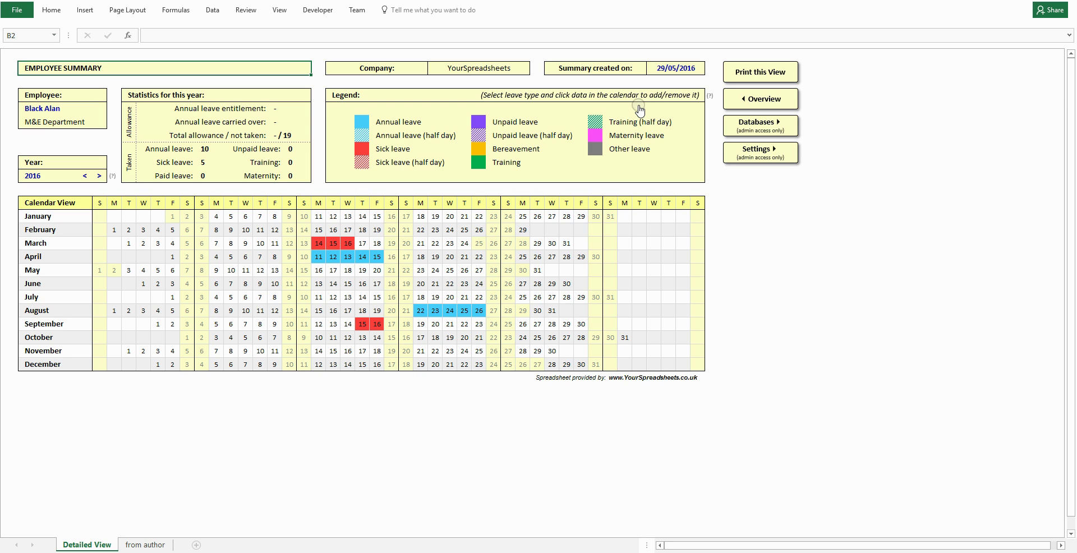
{"action": "left_click", "coordinate": [386, 135]}
{"action": "left_click", "coordinate": [337, 286]}
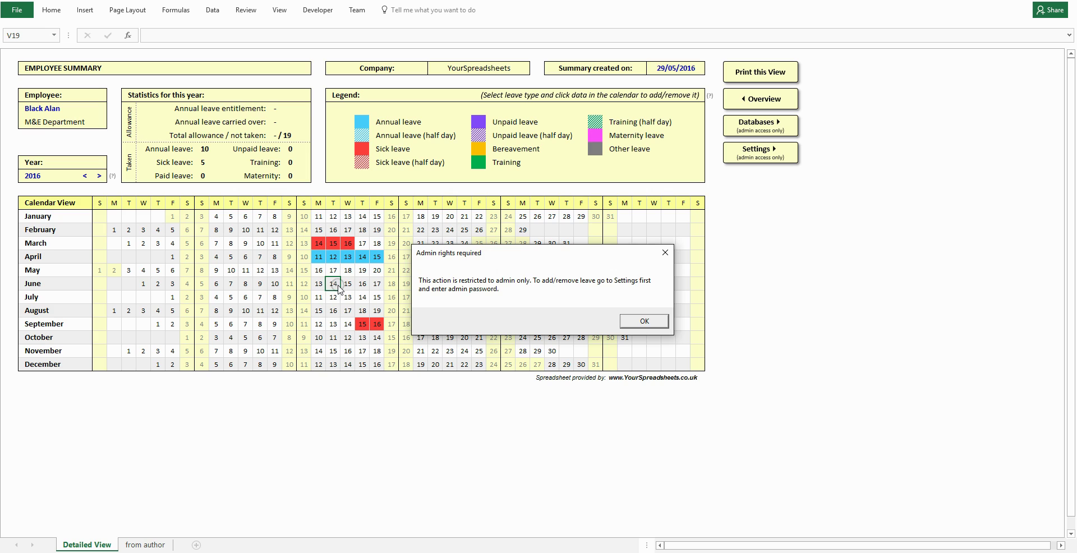
{"action": "left_click", "coordinate": [634, 324]}
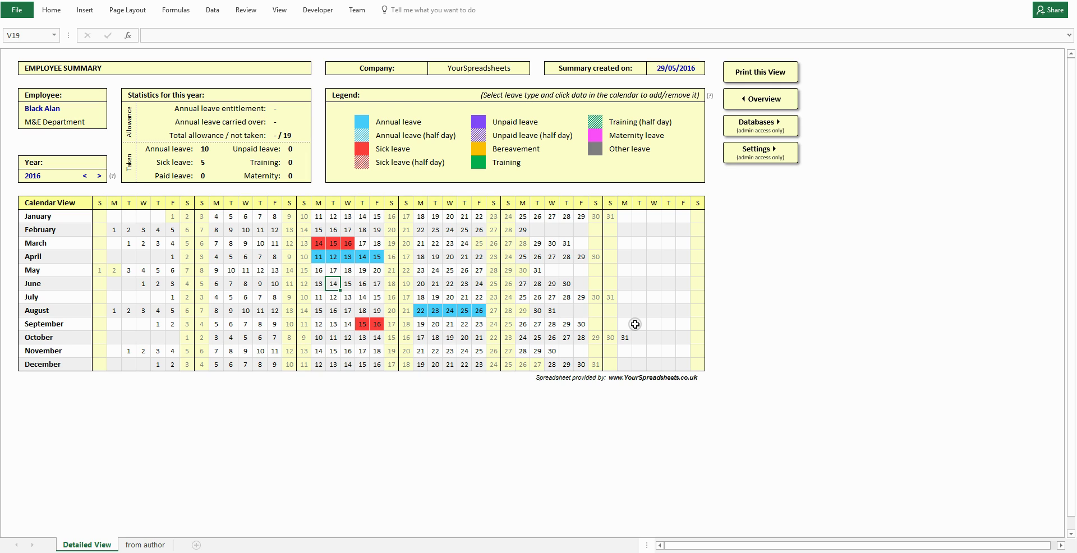
{"action": "left_click", "coordinate": [759, 121]}
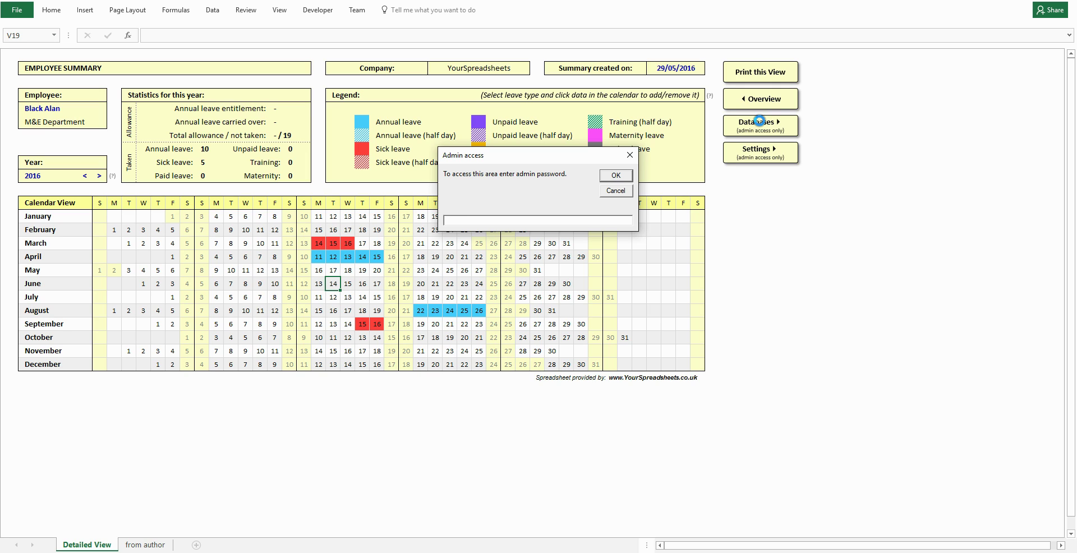
Unlock the Database sheet with the admin password and enter a new Structural employee's name and department.
{"action": "type", "text": "admin"}
{"action": "key", "text": "Return"}
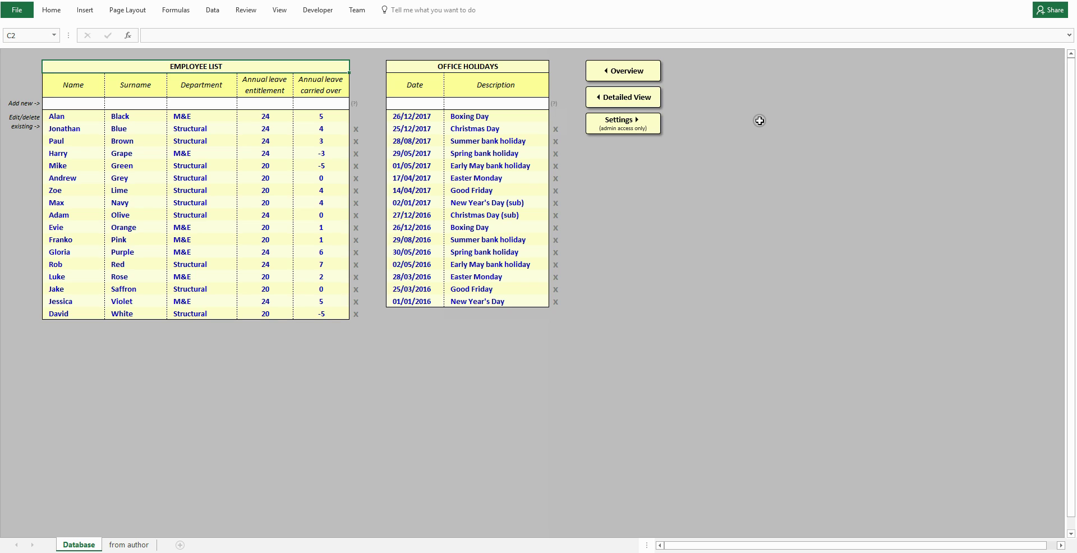
{"action": "left_click", "coordinate": [81, 101]}
{"action": "key", "text": "Tab"}
{"action": "key", "text": "Tab"}
{"action": "type", "text": "Str"}
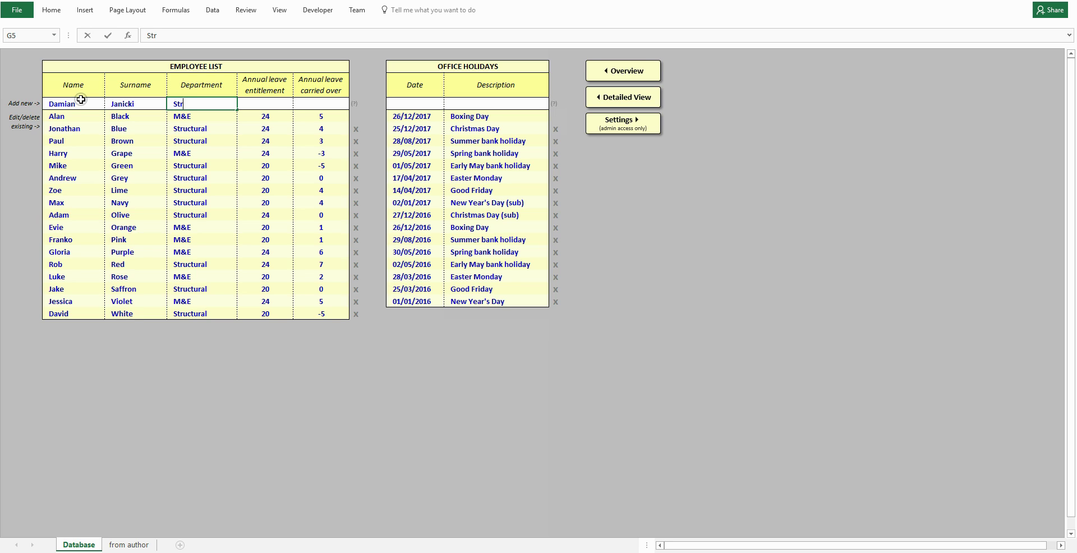
{"action": "type", "text": "uctural"}
{"action": "key", "text": "Tab"}
Give the trial employee 24 days' entitlement and 0 carried over, save, then delete them.
{"action": "type", "text": "24"}
{"action": "key", "text": "Tab"}
{"action": "type", "text": "0"}
{"action": "key", "text": "Return"}
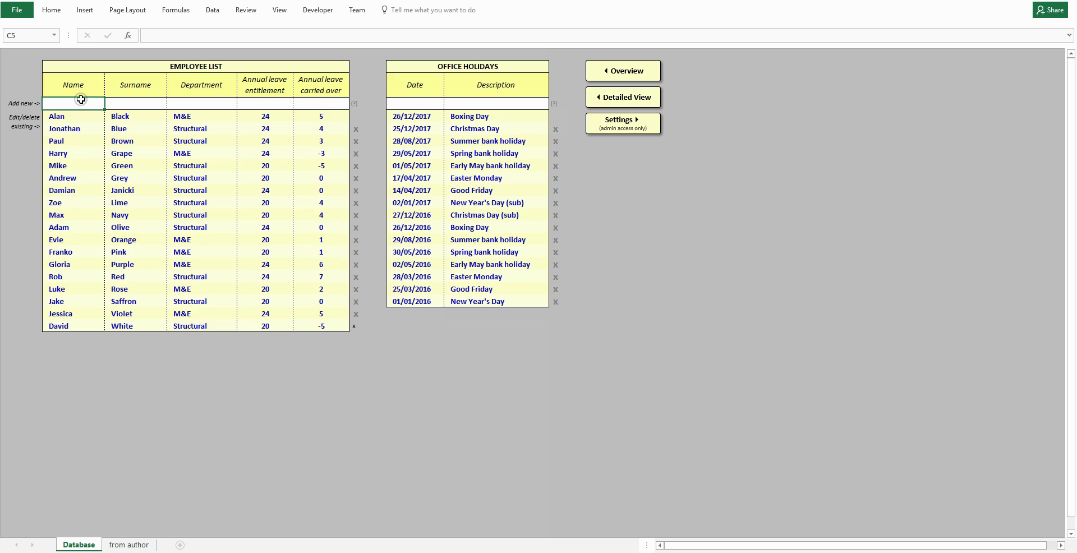
{"action": "left_click", "coordinate": [356, 191]}
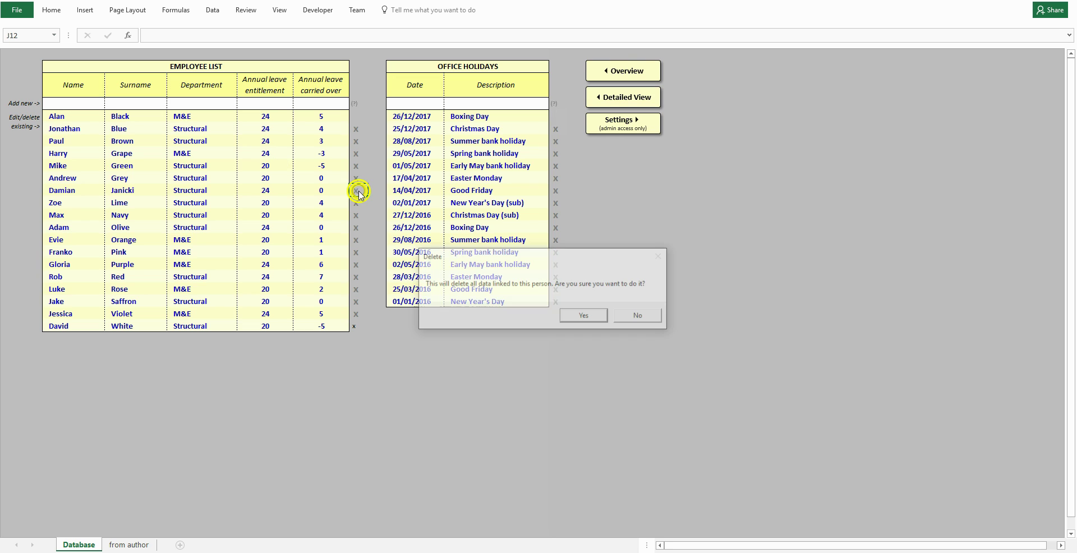
{"action": "left_click", "coordinate": [586, 316]}
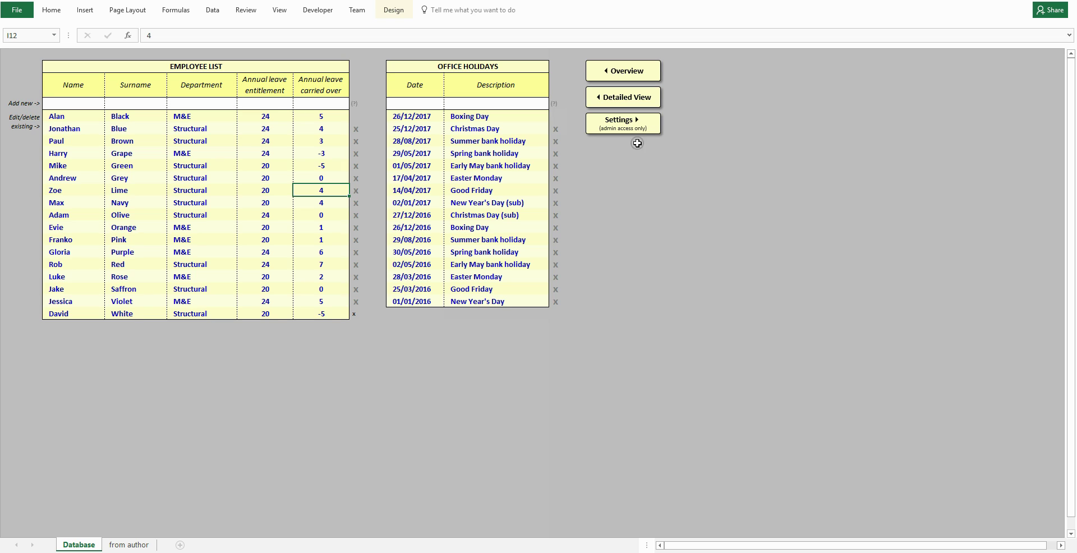
{"action": "left_click", "coordinate": [630, 123]}
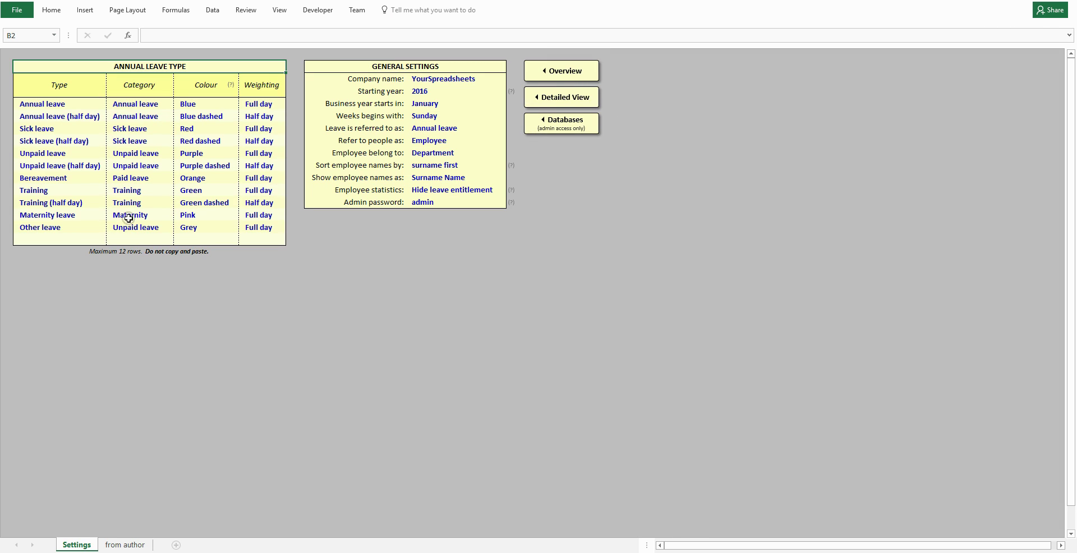
{"action": "left_click", "coordinate": [83, 231]}
{"action": "type", "text": "Office trip"}
{"action": "key", "text": "Tab"}
{"action": "left_click", "coordinate": [177, 228]}
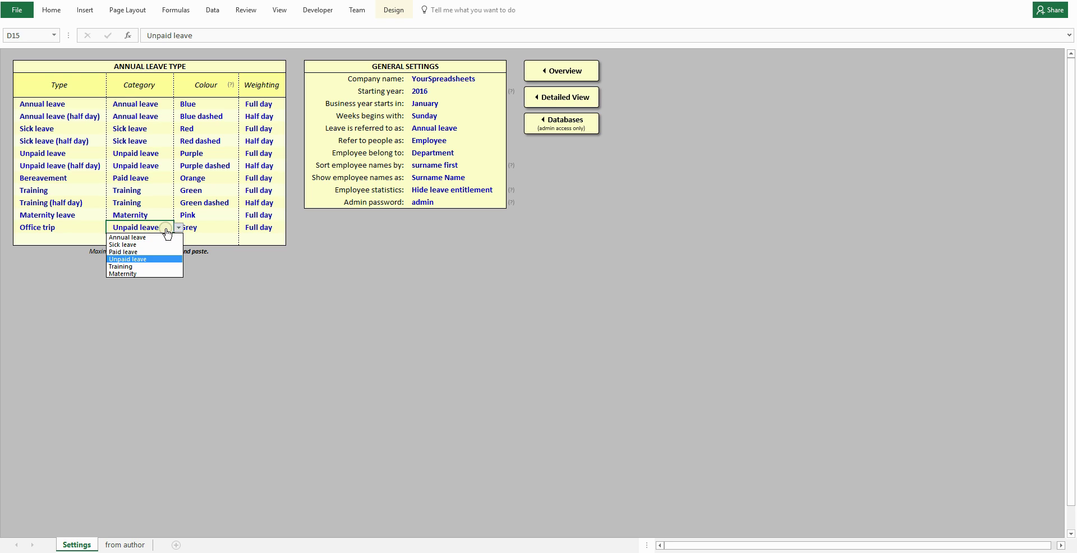
{"action": "key", "text": "Escape"}
{"action": "left_click", "coordinate": [224, 231]}
{"action": "key", "text": "alt+Down"}
{"action": "left_click", "coordinate": [229, 236]}
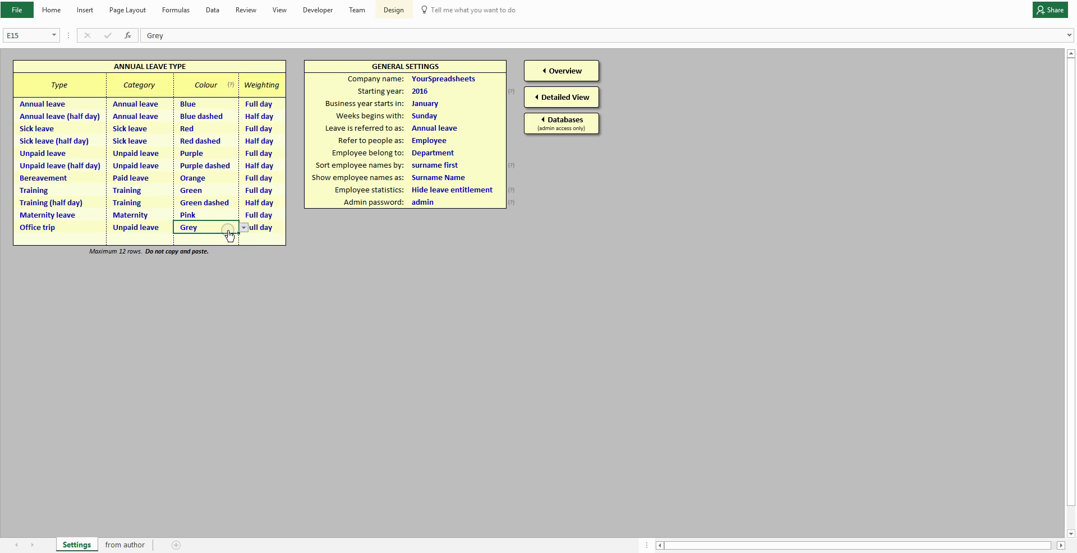
{"action": "left_click", "coordinate": [265, 231]}
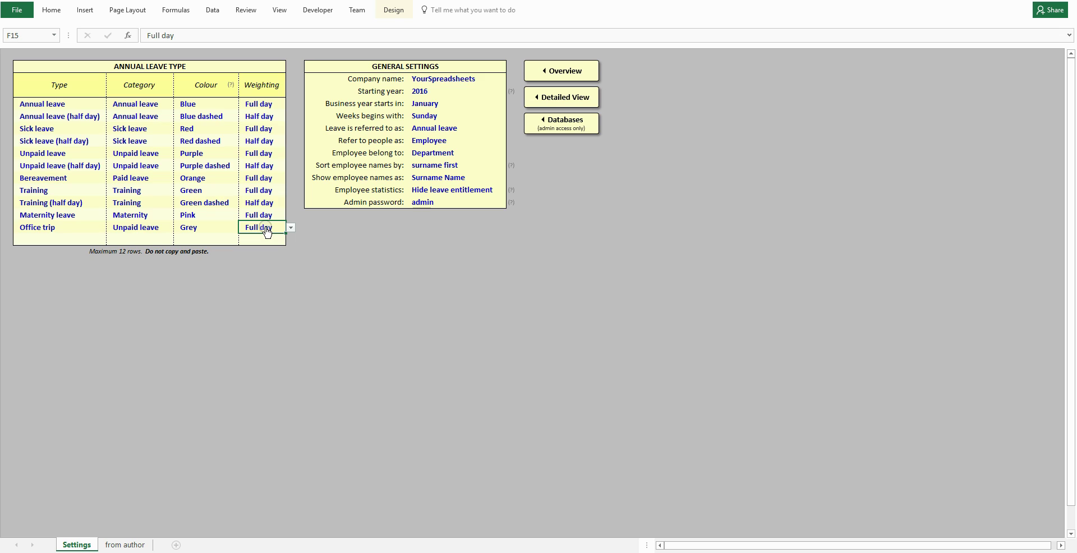
{"action": "key", "text": "alt+Down"}
{"action": "left_click", "coordinate": [267, 233]}
{"action": "left_click", "coordinate": [439, 105]}
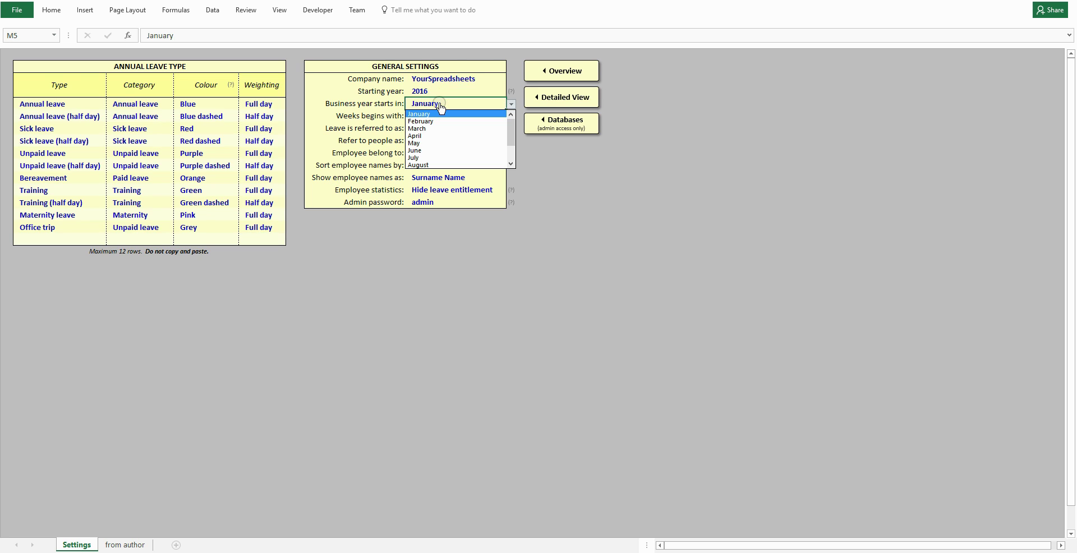
{"action": "left_click", "coordinate": [441, 108]}
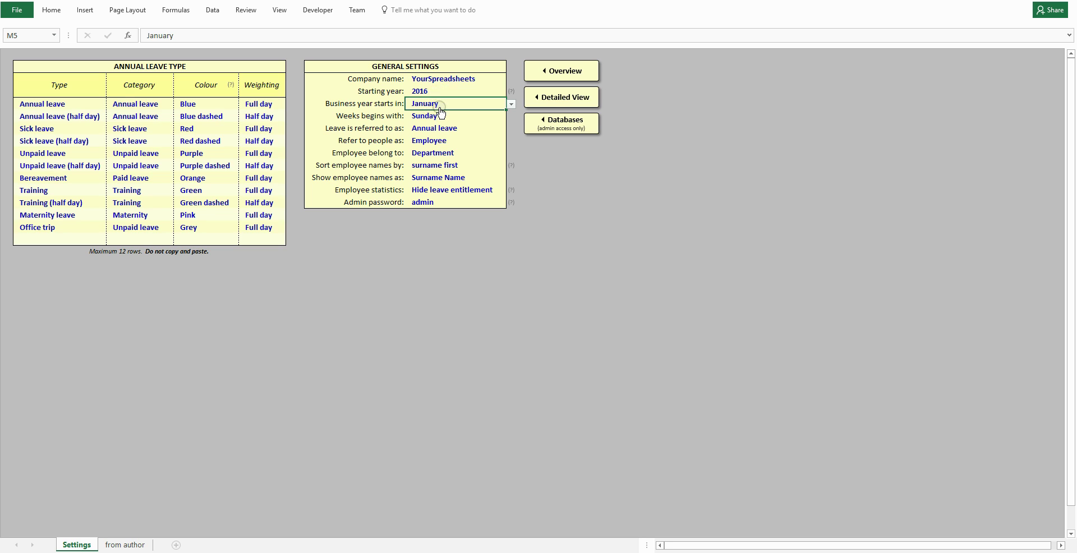
{"action": "left_click", "coordinate": [443, 117]}
{"action": "left_click", "coordinate": [443, 120]}
{"action": "left_click", "coordinate": [445, 129]}
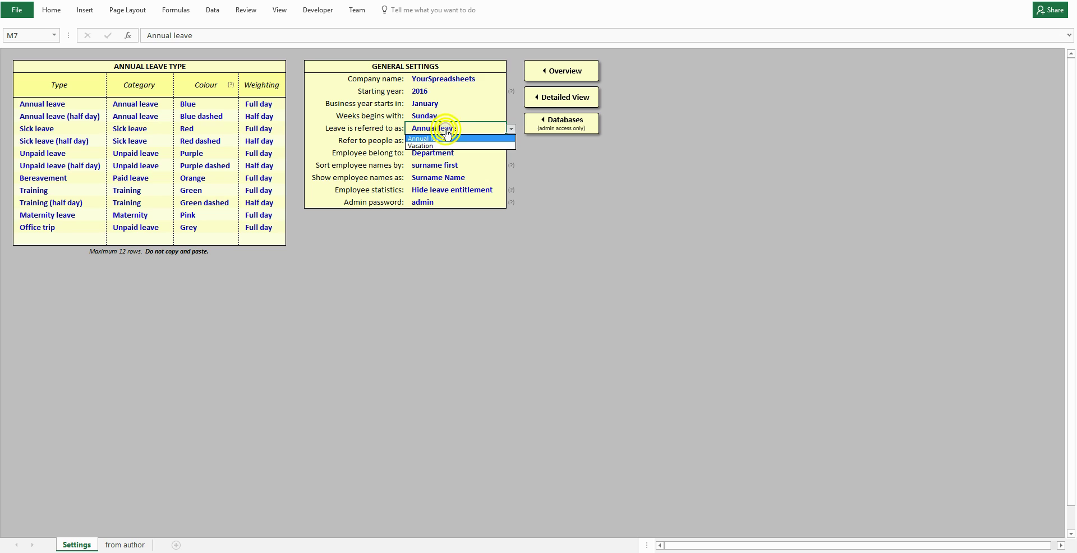
{"action": "left_click", "coordinate": [444, 138]}
{"action": "left_click", "coordinate": [443, 141]}
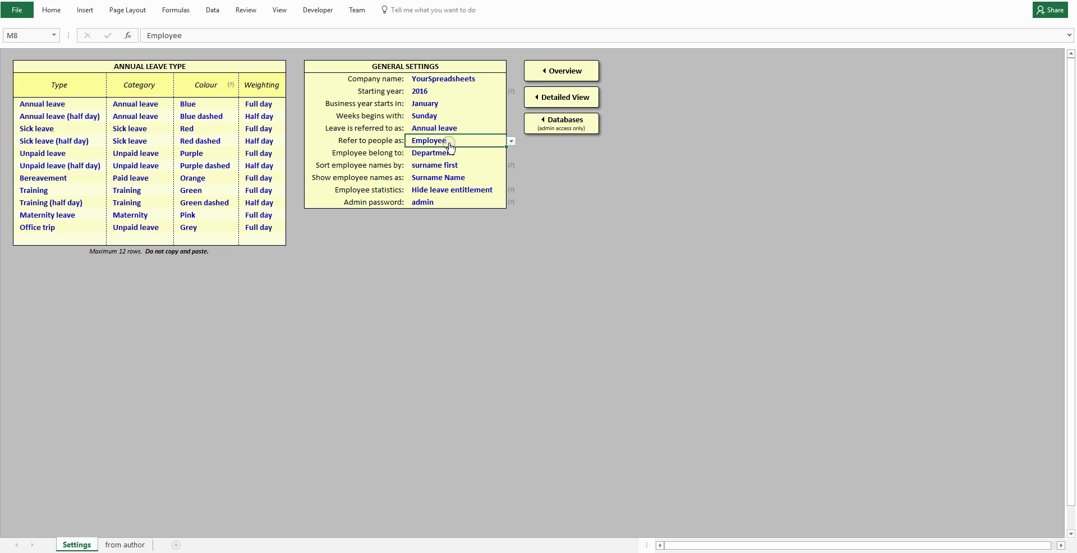
{"action": "left_click", "coordinate": [450, 143]}
{"action": "left_click", "coordinate": [447, 168]}
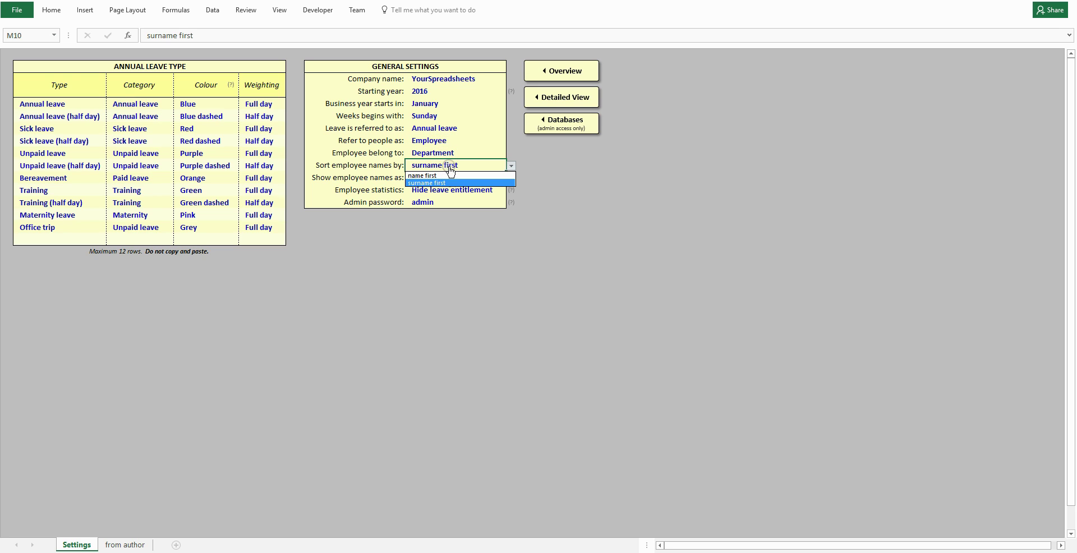
{"action": "left_click", "coordinate": [451, 170]}
{"action": "left_click", "coordinate": [449, 178]}
{"action": "left_click", "coordinate": [452, 181]}
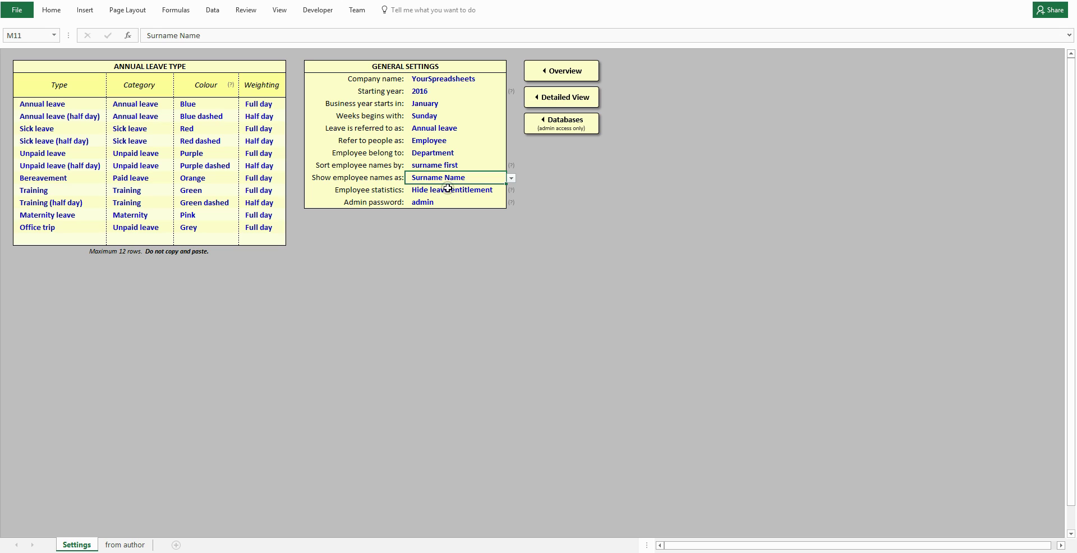
{"action": "left_click", "coordinate": [448, 192]}
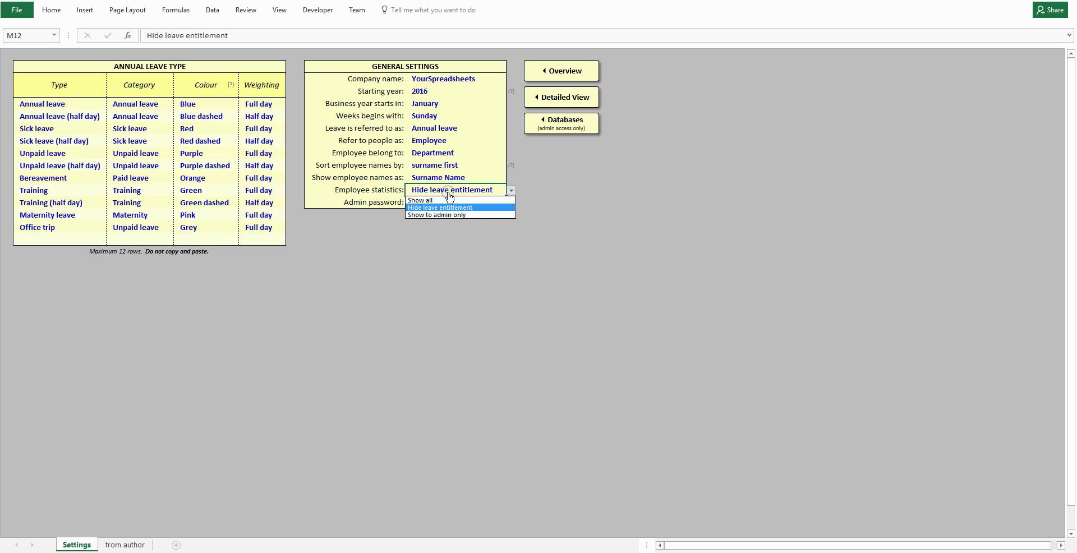
{"action": "left_click", "coordinate": [448, 194]}
{"action": "left_click", "coordinate": [444, 202]}
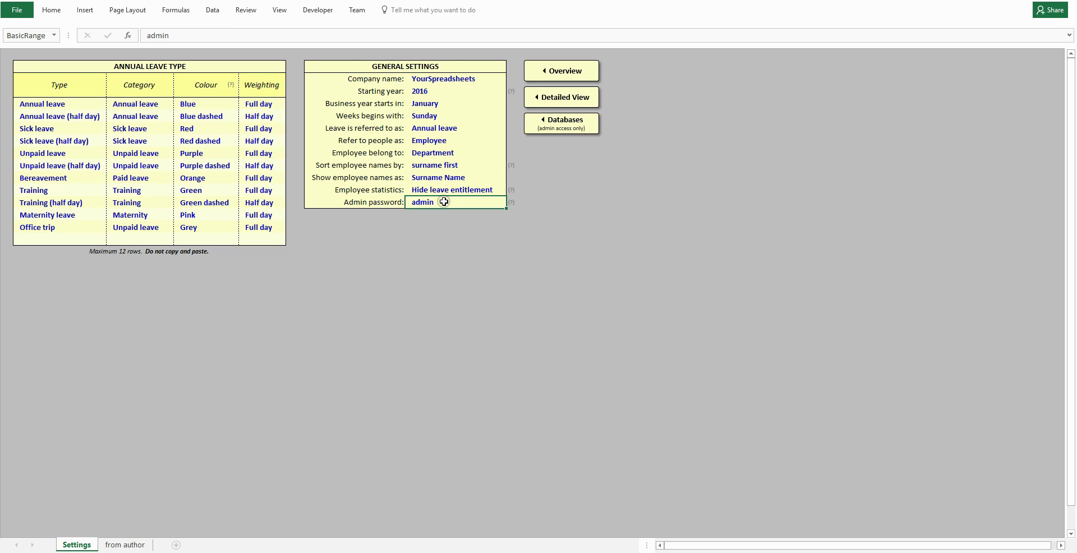
{"action": "left_click", "coordinate": [512, 188]}
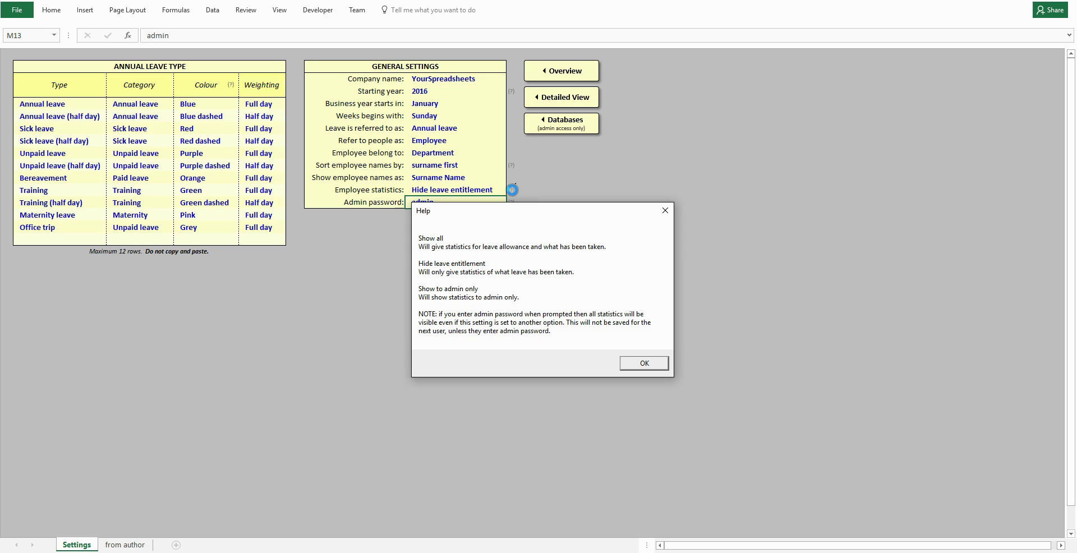
{"action": "left_click", "coordinate": [665, 210]}
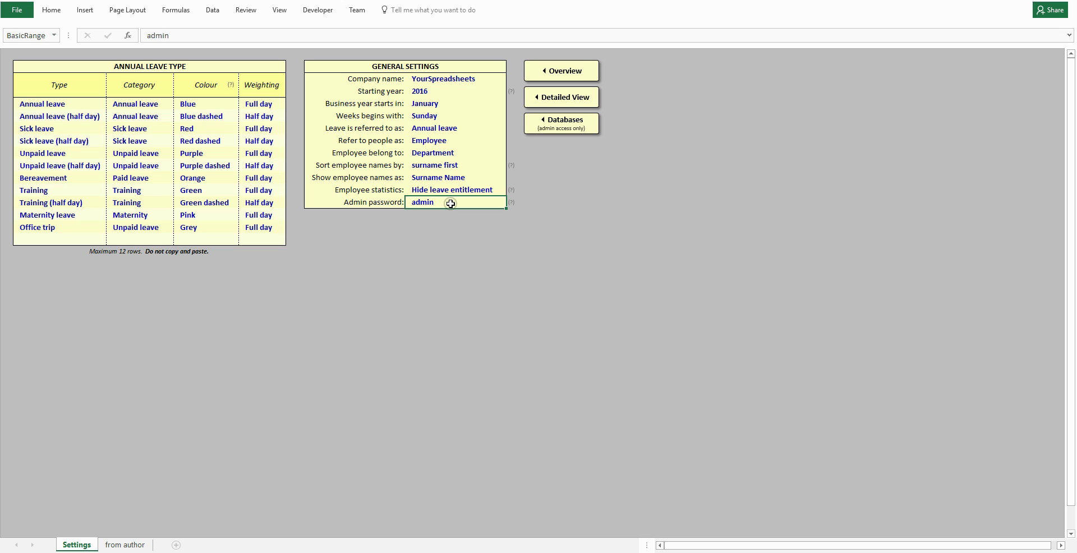
Switch to Detailed View, pick the Structural employee from the Employee list, and choose Annual leave.
{"action": "left_click", "coordinate": [567, 101]}
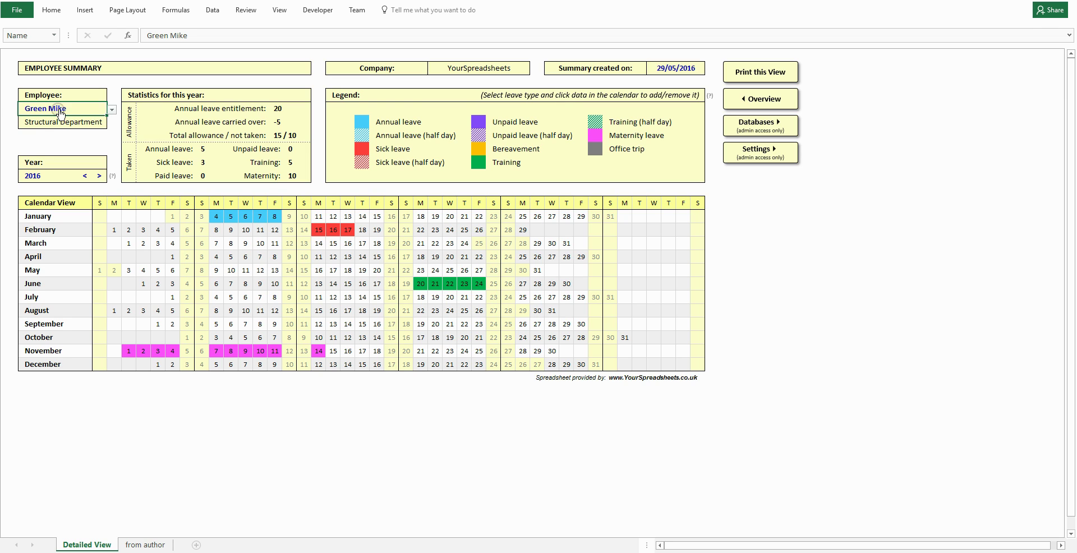
{"action": "left_click", "coordinate": [66, 109]}
{"action": "key", "text": "alt+Down"}
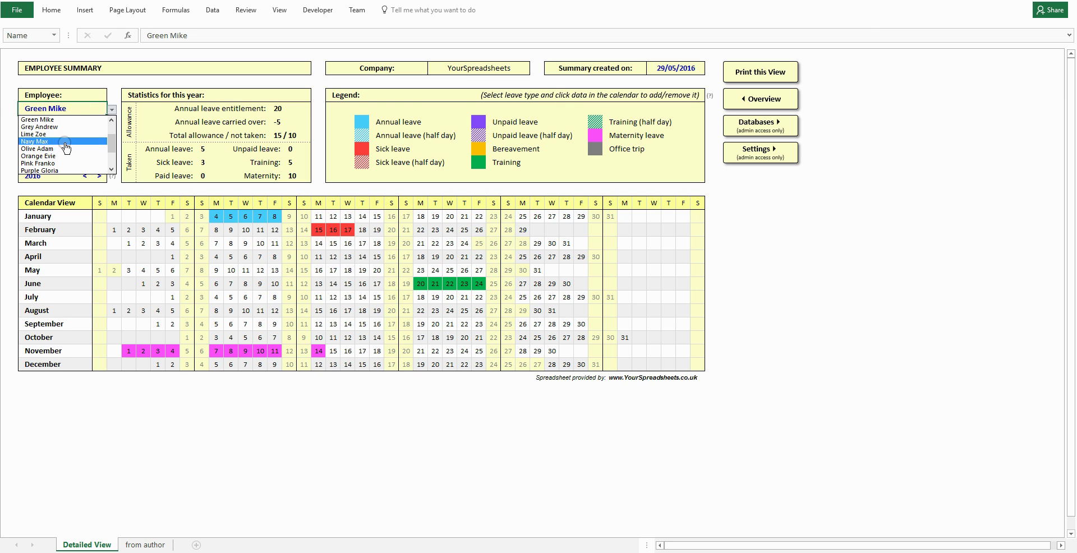
{"action": "left_click", "coordinate": [66, 146]}
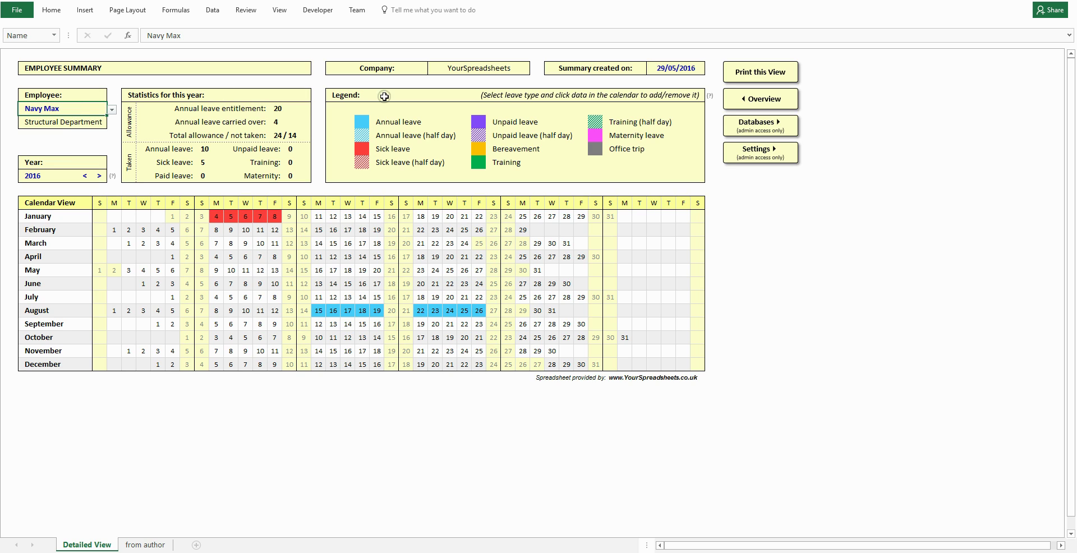
{"action": "left_click", "coordinate": [533, 97]}
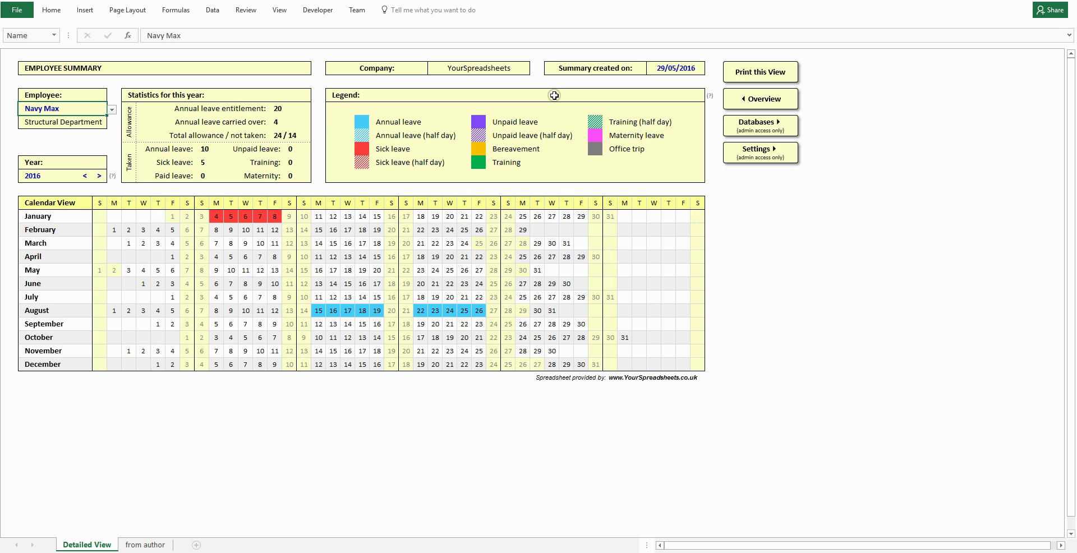
{"action": "left_click", "coordinate": [377, 124]}
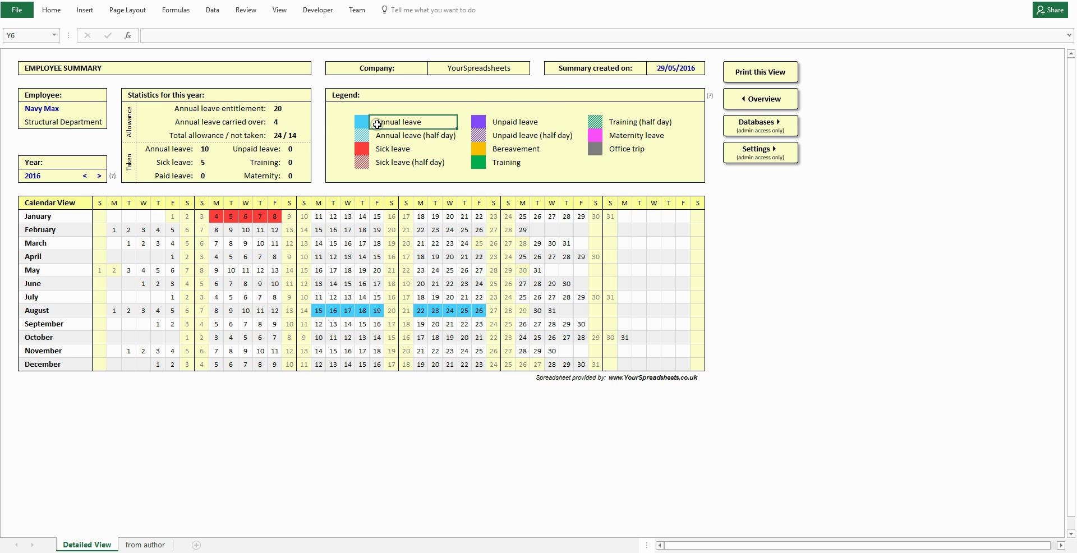
Mark 14–18 March and 24–25 May as annual leave.
{"action": "left_click", "coordinate": [321, 242]}
{"action": "left_click", "coordinate": [333, 243]}
{"action": "left_click", "coordinate": [349, 243]}
{"action": "left_click", "coordinate": [363, 243]}
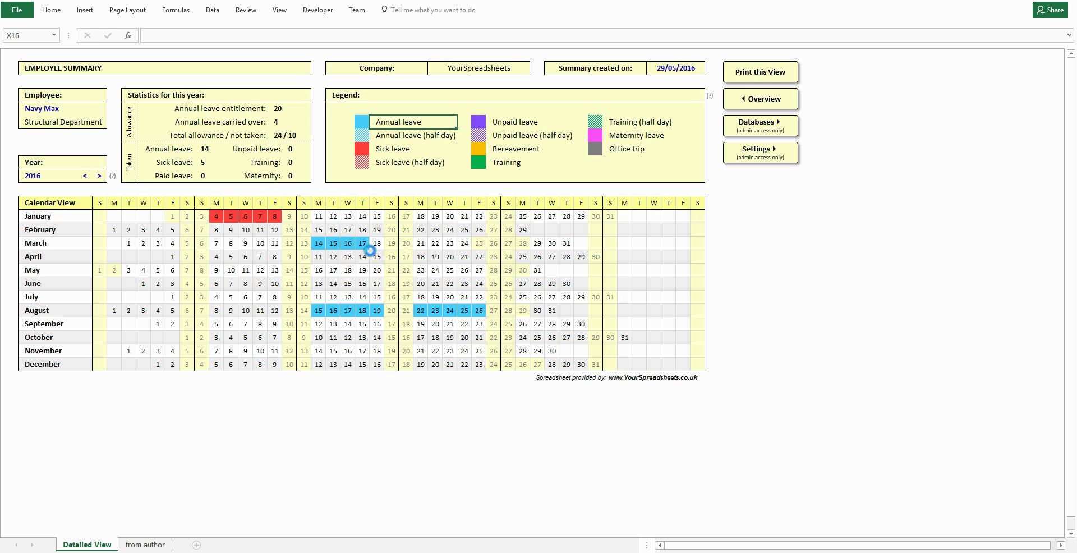
{"action": "left_click", "coordinate": [435, 270]}
{"action": "left_click", "coordinate": [451, 269]}
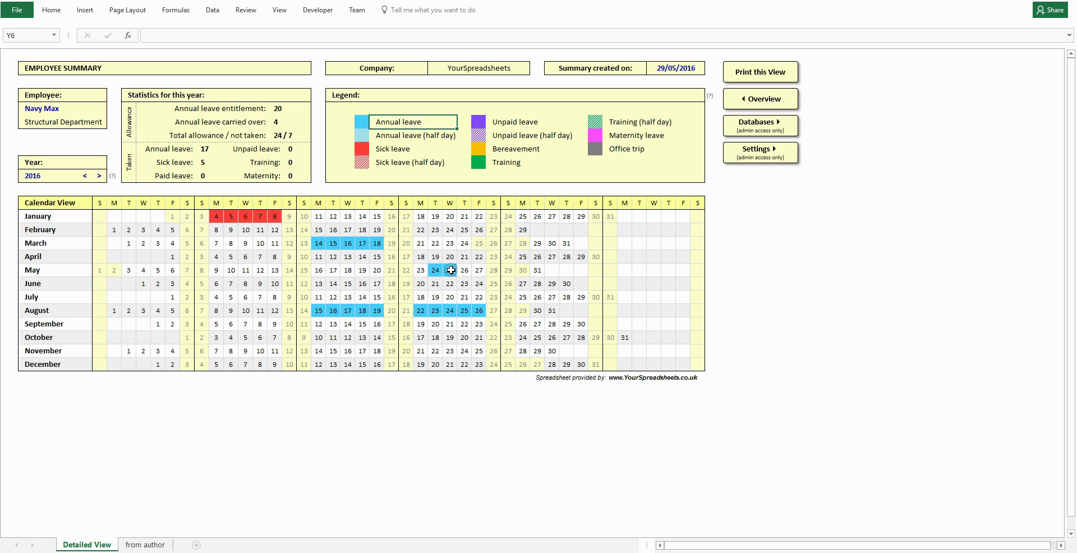
Make 15–16 August half-day annual leave and clear the leave on 17–19 August.
{"action": "left_click", "coordinate": [387, 136]}
{"action": "left_click", "coordinate": [375, 308]}
{"action": "key", "text": "Left"}
{"action": "key", "text": "Left"}
{"action": "left_click", "coordinate": [317, 310]}
{"action": "left_click", "coordinate": [357, 310]}
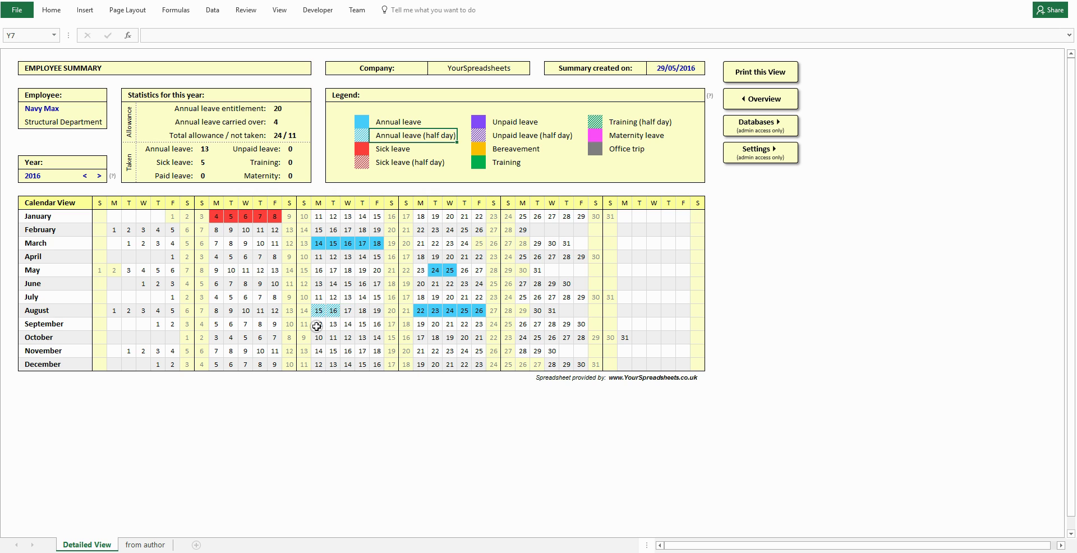